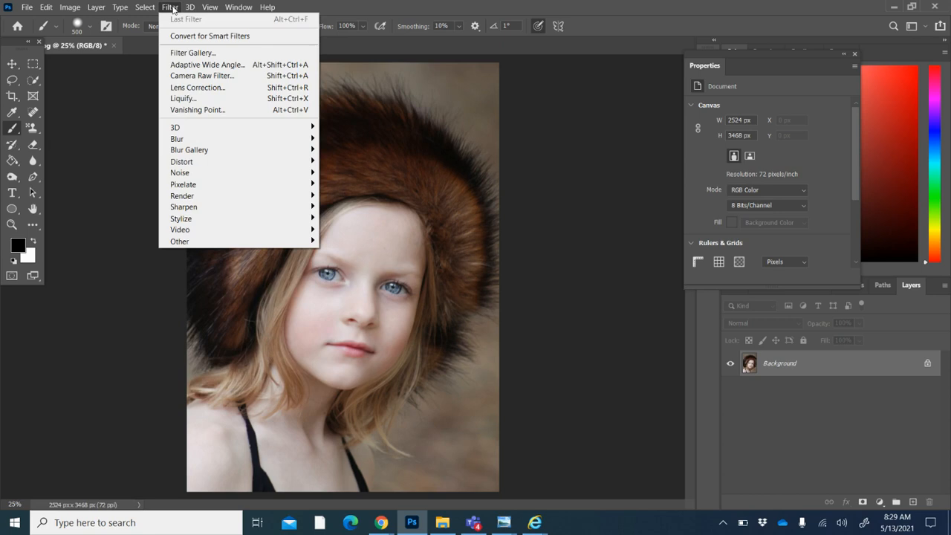
Step: Open the Liquify filter and try the Forward Warp tool at size 600 on the background beside the shoulder
{"action": "left_click", "coordinate": [184, 98]}
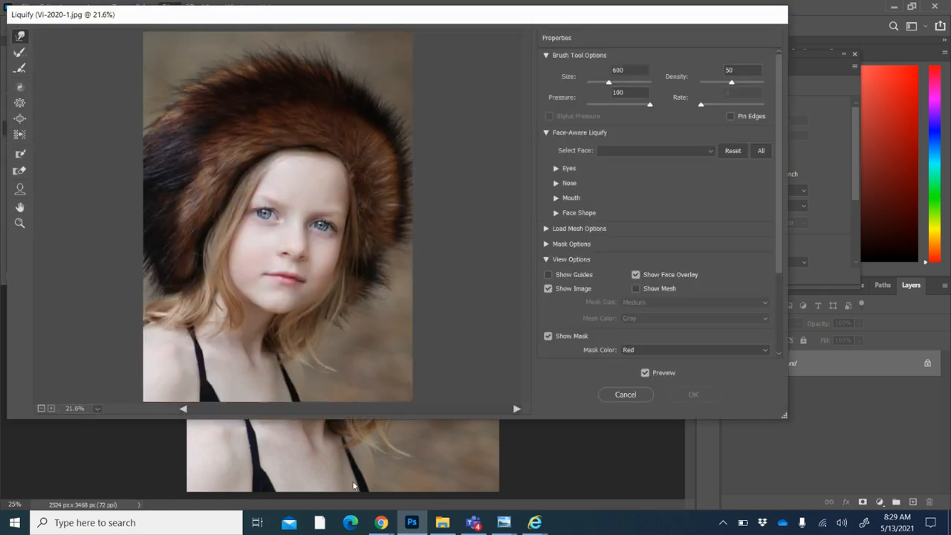
{"action": "mouse_move", "coordinate": [377, 527]}
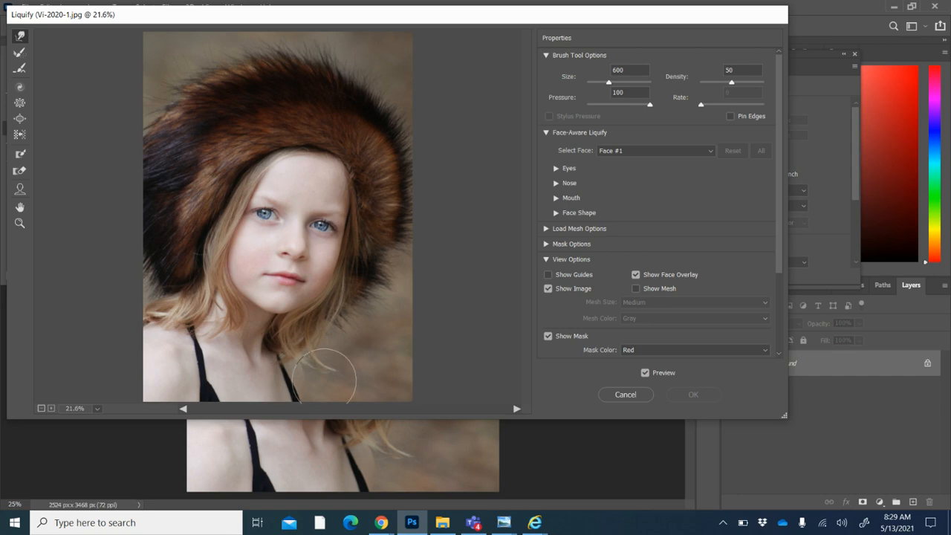
{"action": "left_click_drag", "start_coordinate": [324, 380], "coordinate": [286, 380]}
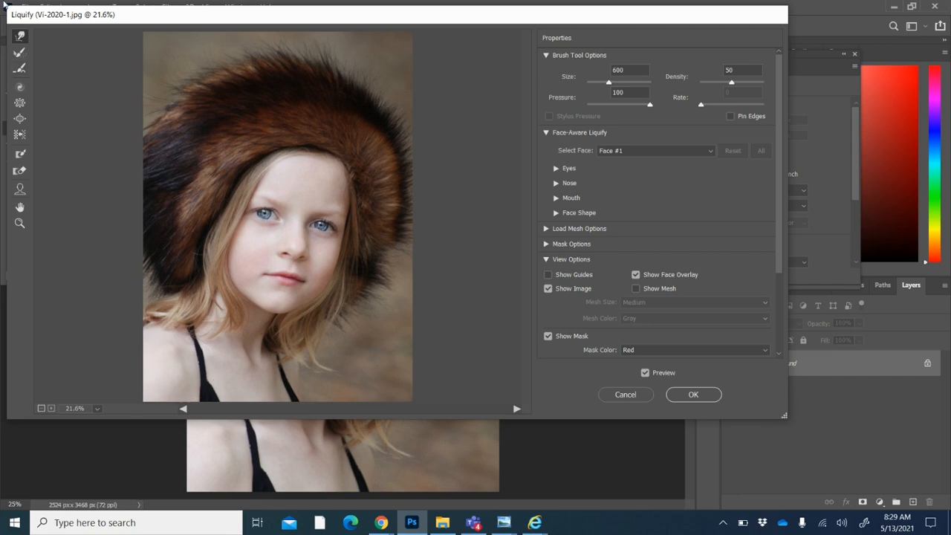
Step: Try to push the upper-left edge of the fur hat inward with the Forward Warp tool at size 1100, and undo the stroke
{"action": "key", "text": "bracketright"}
{"action": "key", "text": "bracketright"}
{"action": "key", "text": "bracketright"}
{"action": "key", "text": "bracketright"}
{"action": "key", "text": "bracketright"}
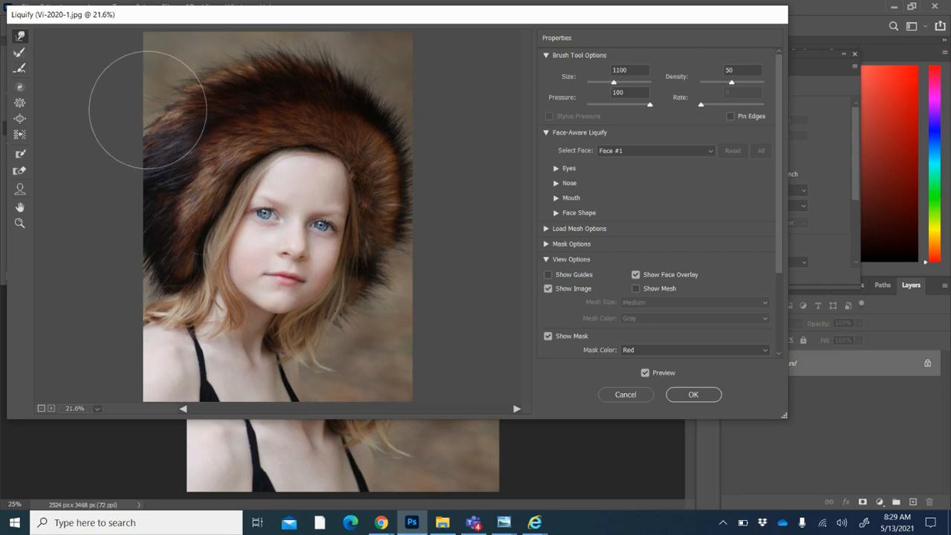
{"action": "left_click_drag", "start_coordinate": [143, 106], "coordinate": [158, 113]}
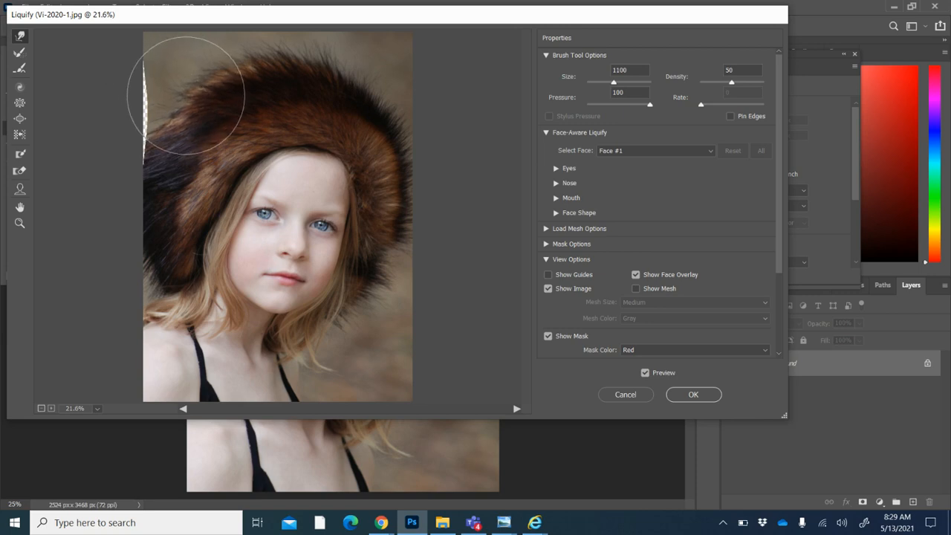
{"action": "key", "text": "ctrl+z"}
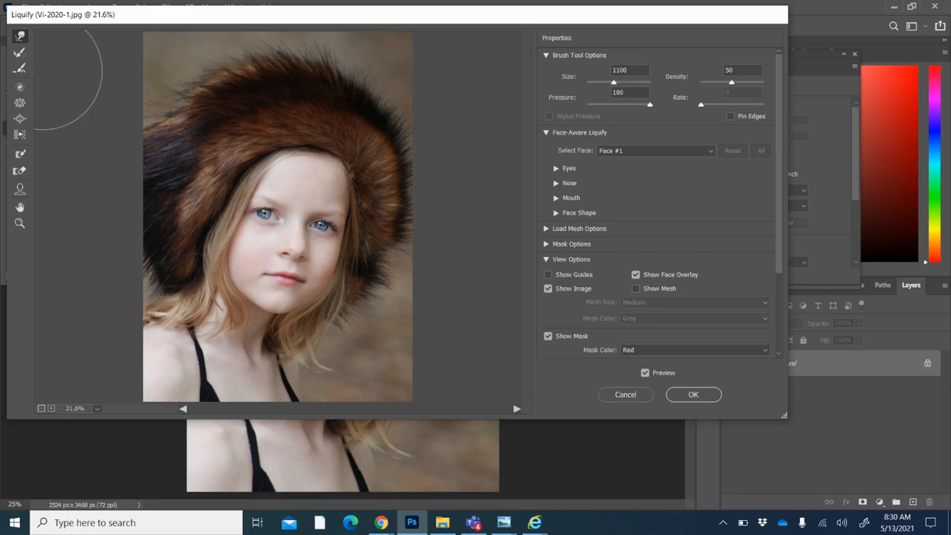
Step: Enlarge both of the girl's eyes with the Bloat tool at size 300
{"action": "left_click", "coordinate": [19, 119]}
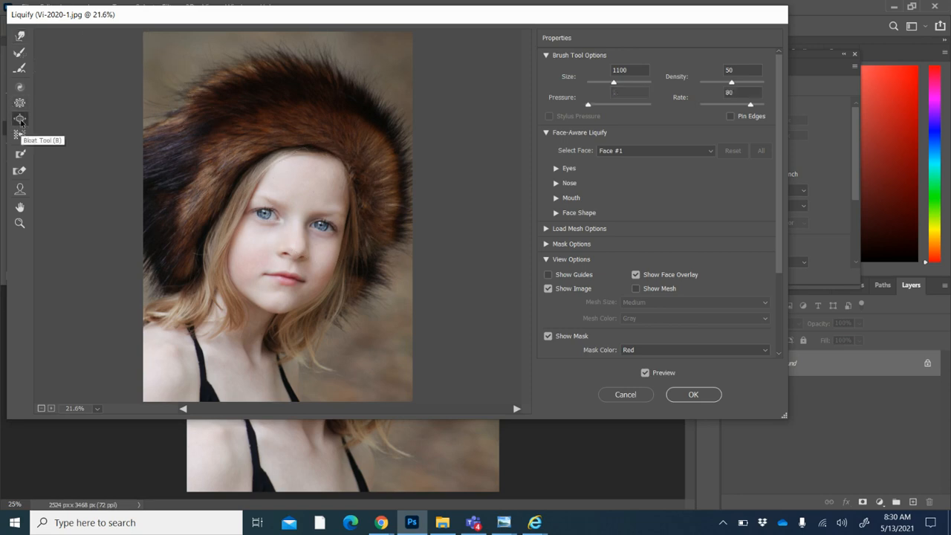
{"action": "key", "text": "bracketleft"}
{"action": "key", "text": "bracketleft"}
{"action": "key", "text": "bracketleft"}
{"action": "key", "text": "bracketleft"}
{"action": "key", "text": "bracketleft"}
{"action": "key", "text": "bracketleft"}
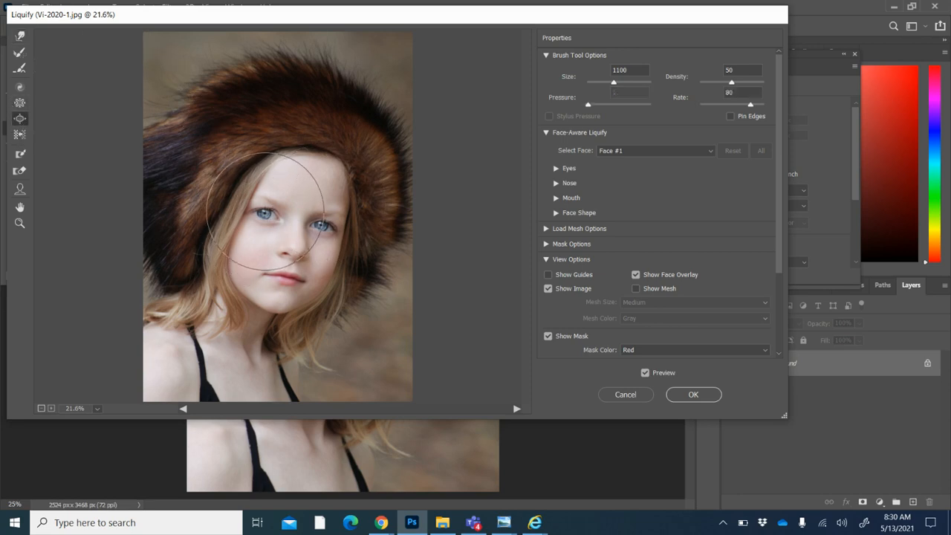
{"action": "key", "text": "bracketleft"}
{"action": "key", "text": "bracketleft"}
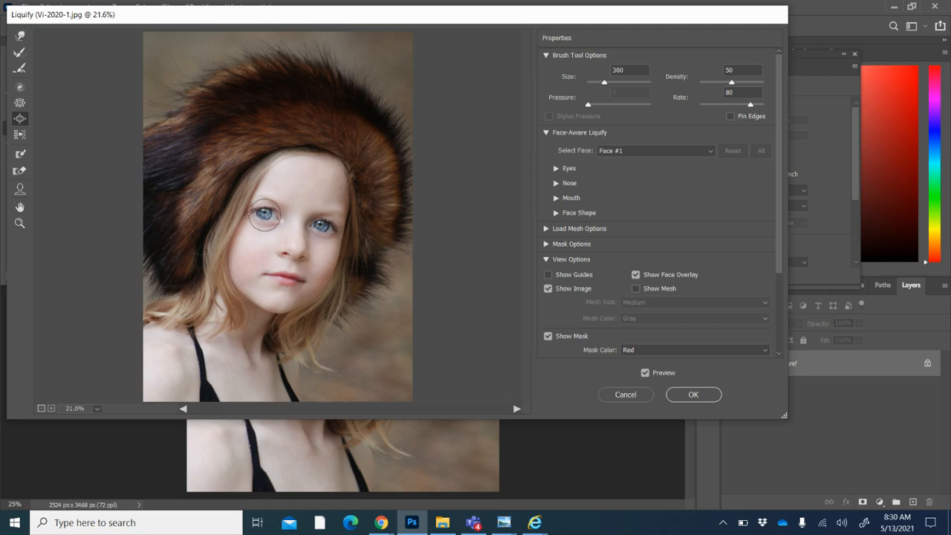
Step: Plump the girl's lips with the Bloat tool at size 300
{"action": "key", "text": "bracketright"}
{"action": "key", "text": "bracketright"}
{"action": "key", "text": "bracketright"}
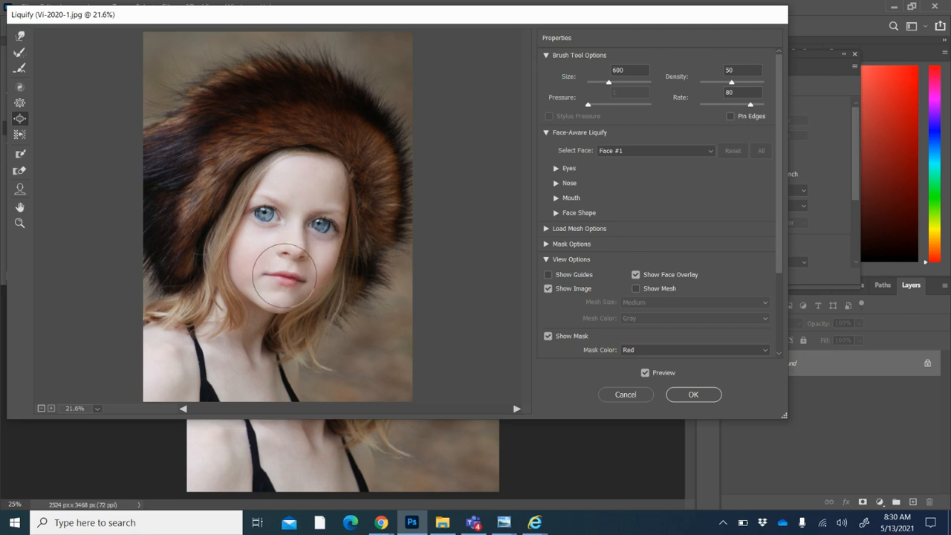
{"action": "key", "text": "bracketleft"}
{"action": "key", "text": "bracketleft"}
{"action": "key", "text": "bracketleft"}
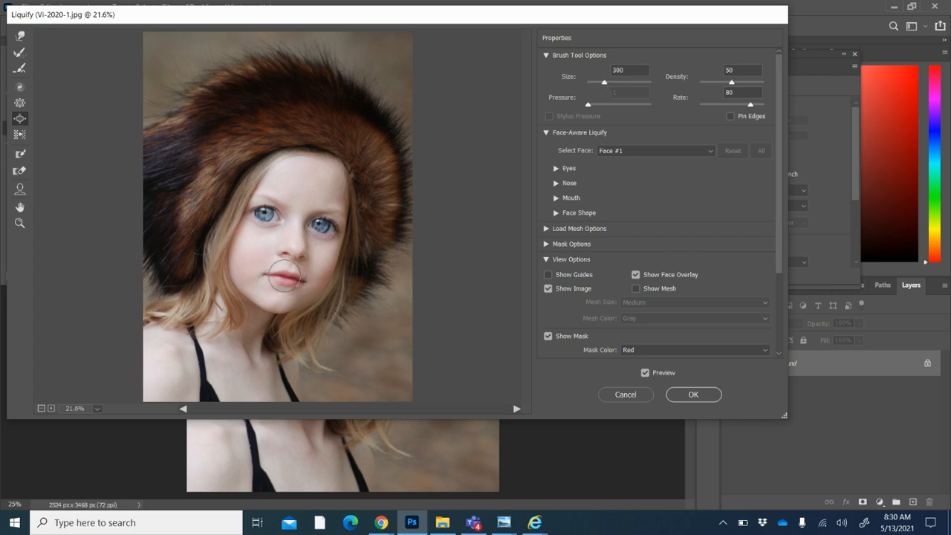
{"action": "mouse_move", "coordinate": [284, 276]}
{"action": "left_mouse_down"}
{"action": "mouse_move", "coordinate": [316, 278]}
{"action": "mouse_move", "coordinate": [284, 284]}
{"action": "left_mouse_up"}
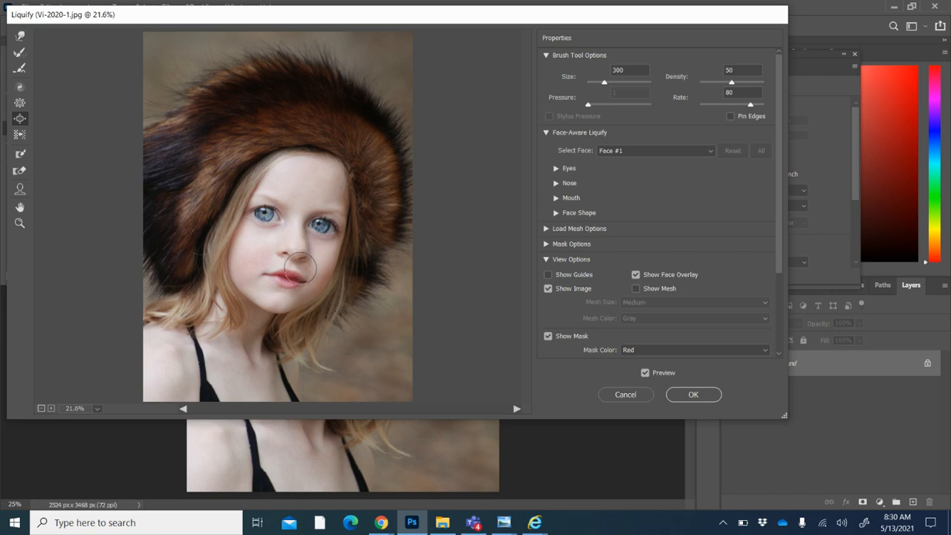
{"action": "key", "text": "alt"}
Step: Try reshaping the nose with the Forward Warp tool at size 300, and cancel the Liquify filter
{"action": "left_click", "coordinate": [20, 34]}
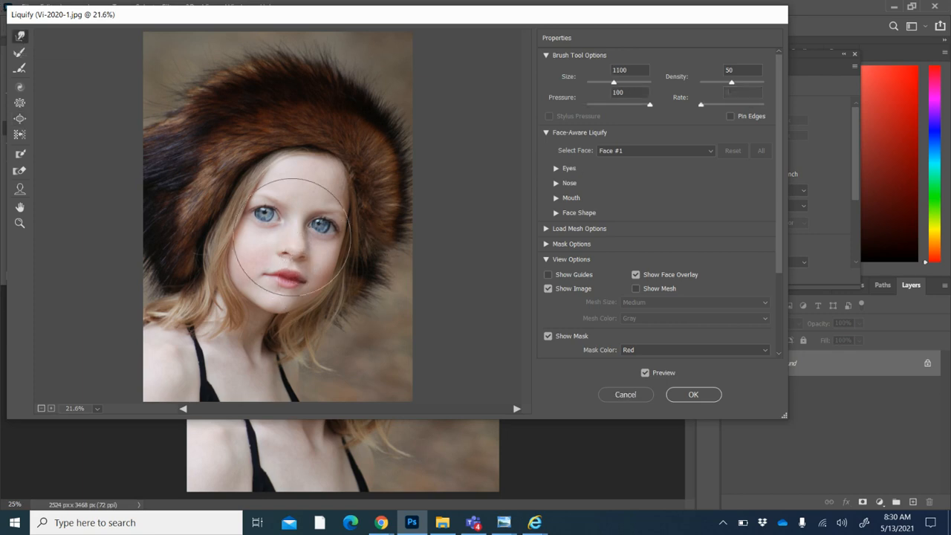
{"action": "key", "text": "bracketleft"}
{"action": "key", "text": "bracketleft"}
{"action": "key", "text": "bracketleft"}
{"action": "key", "text": "bracketleft"}
{"action": "key", "text": "bracketleft"}
{"action": "key", "text": "bracketleft"}
{"action": "key", "text": "bracketleft"}
{"action": "key", "text": "bracketleft"}
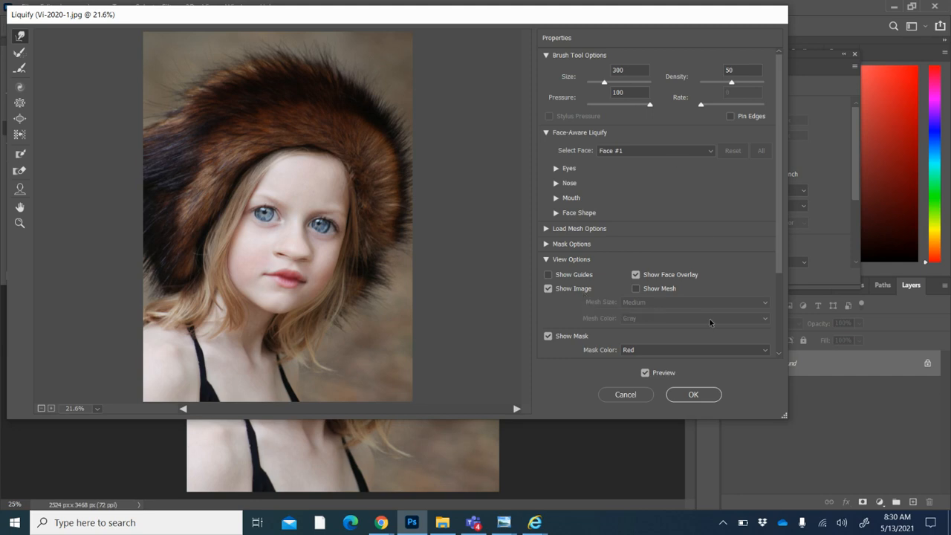
{"action": "left_click", "coordinate": [625, 395]}
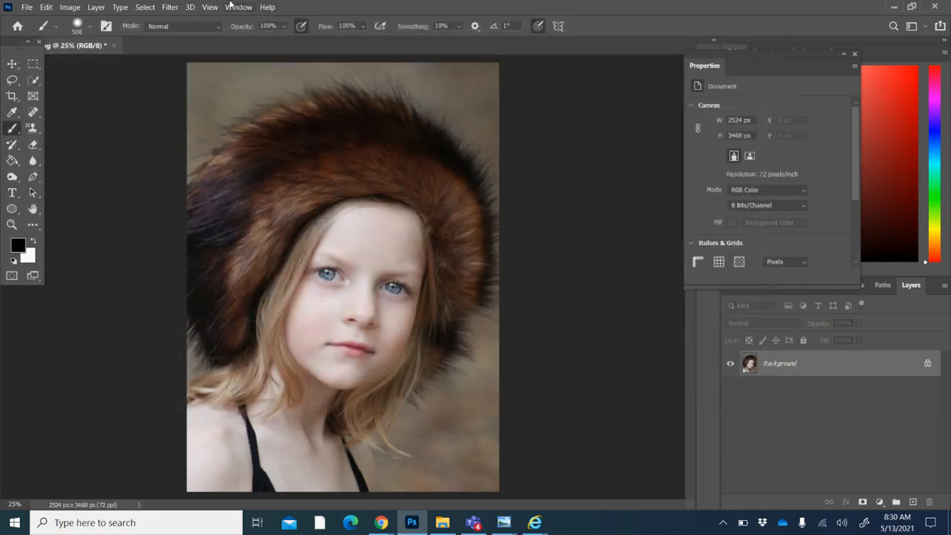
{"action": "left_click", "coordinate": [168, 6]}
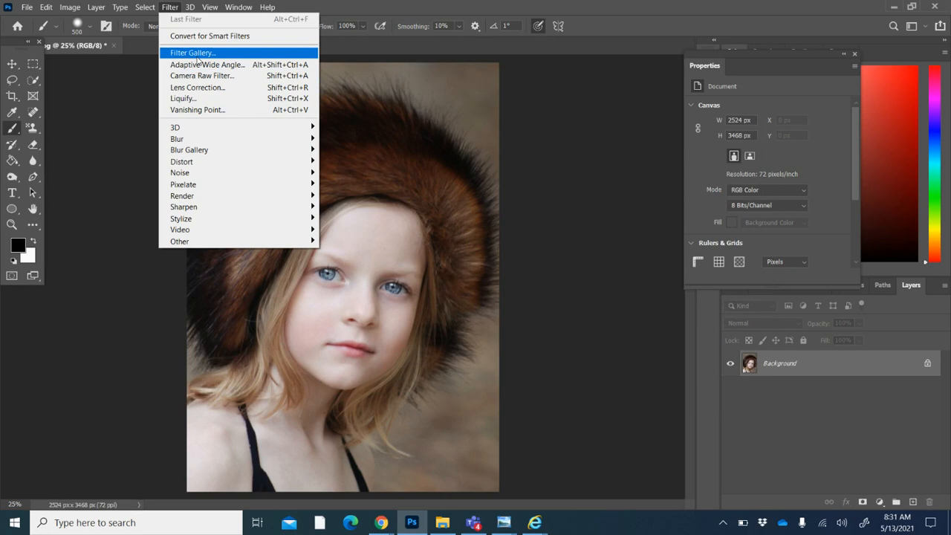
{"action": "left_click", "coordinate": [530, 299]}
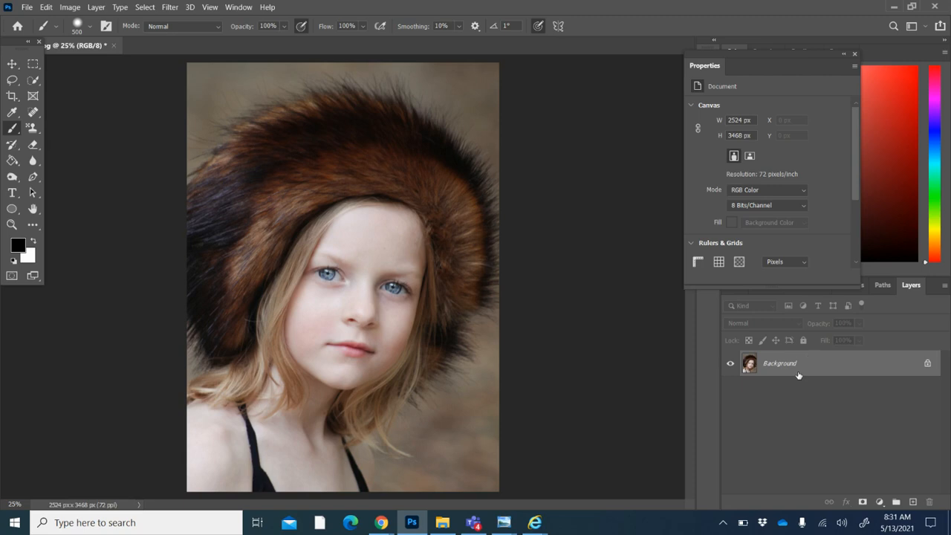
Step: Duplicate the Background layer and open the Filter Gallery for the copy
{"action": "key", "text": "ctrl+j"}
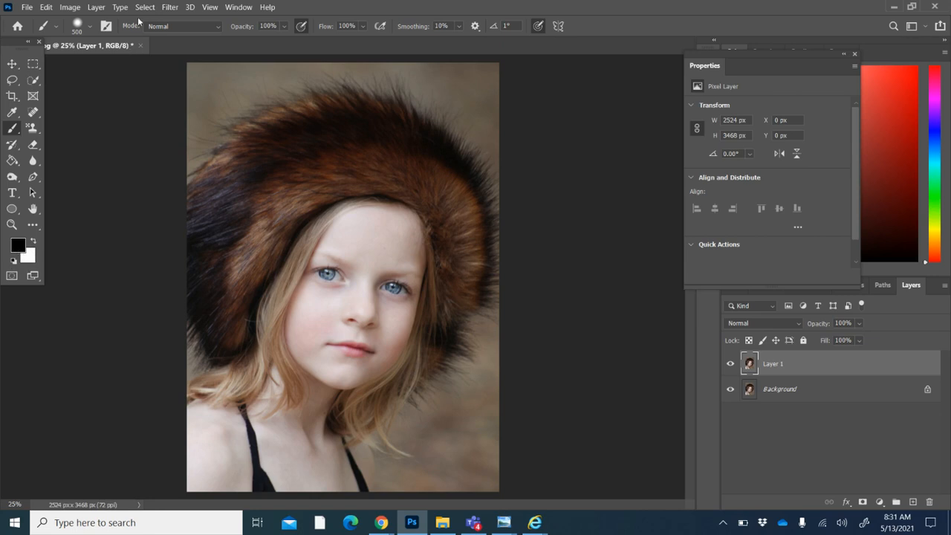
{"action": "left_click", "coordinate": [170, 7]}
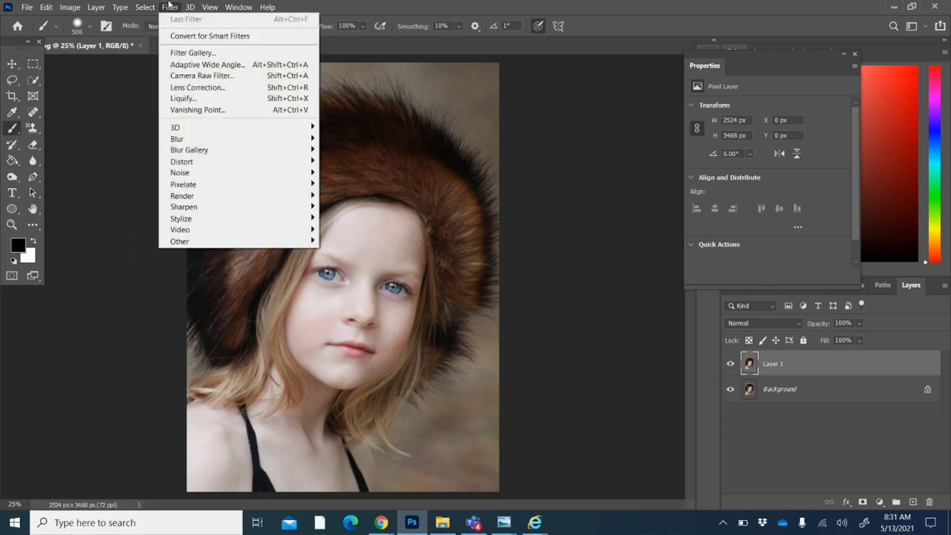
{"action": "left_click", "coordinate": [193, 52]}
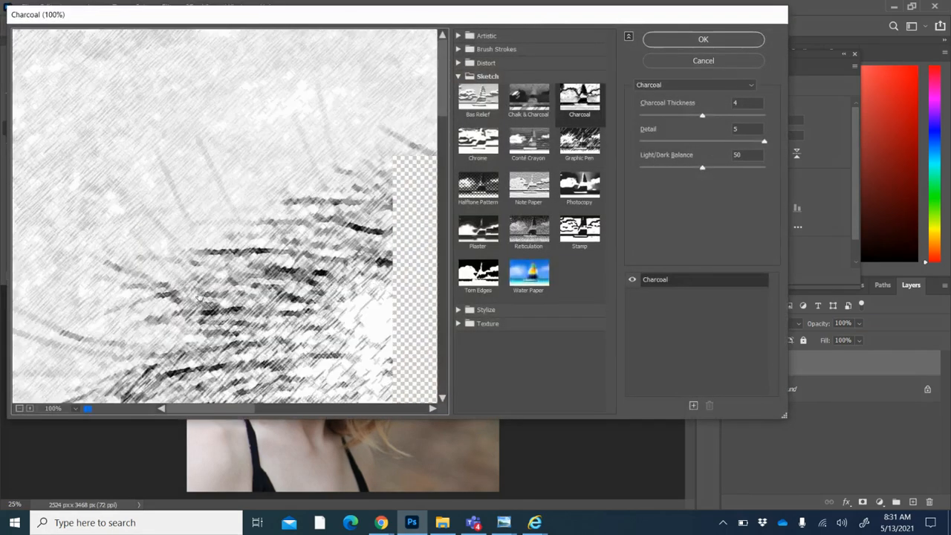
Step: Try the Water Paper and Stamp effects from the Sketch filters on the duplicated layer
{"action": "left_click", "coordinate": [19, 408]}
{"action": "left_click", "coordinate": [19, 408]}
{"action": "left_click", "coordinate": [19, 408]}
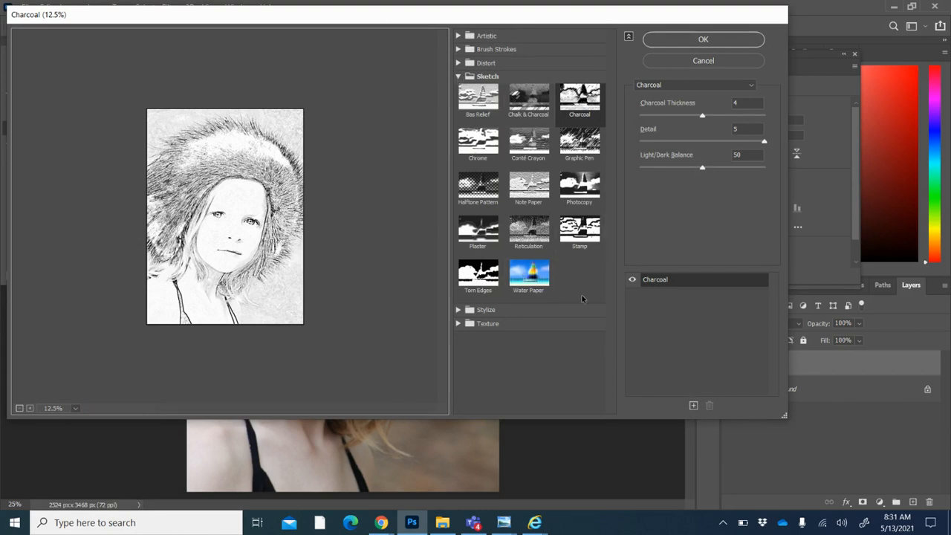
{"action": "left_click", "coordinate": [522, 269]}
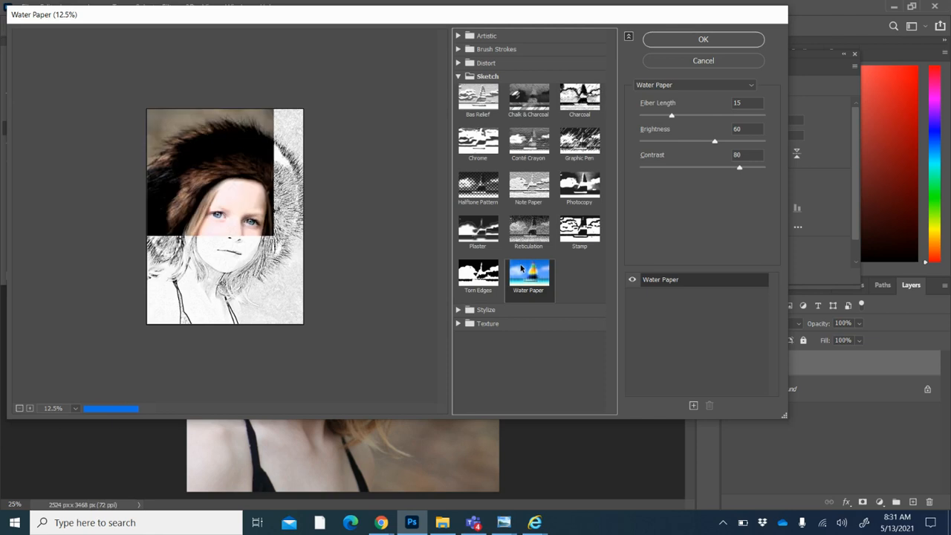
{"action": "left_click", "coordinate": [580, 230]}
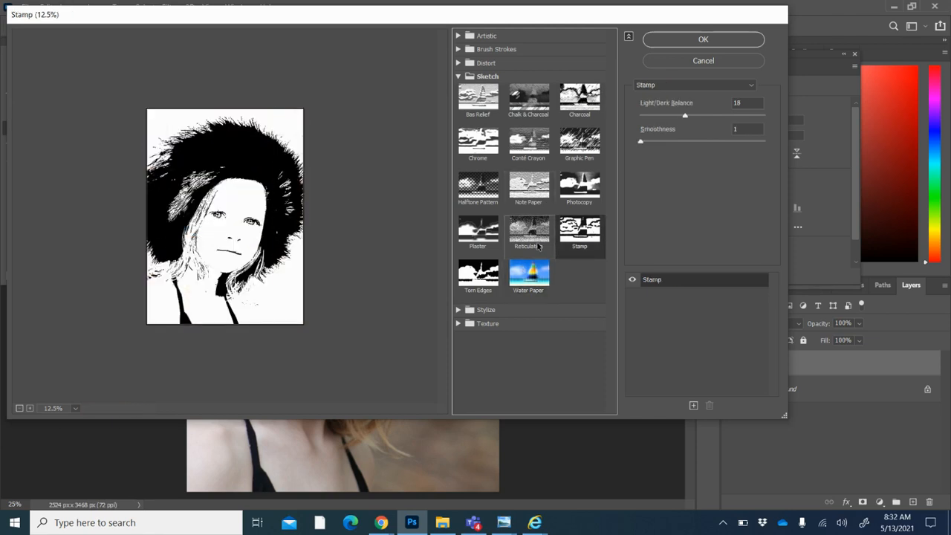
Step: Apply the Photocopy sketch filter to the duplicated layer with Detail 18 and Darkness 25
{"action": "left_click", "coordinate": [579, 195]}
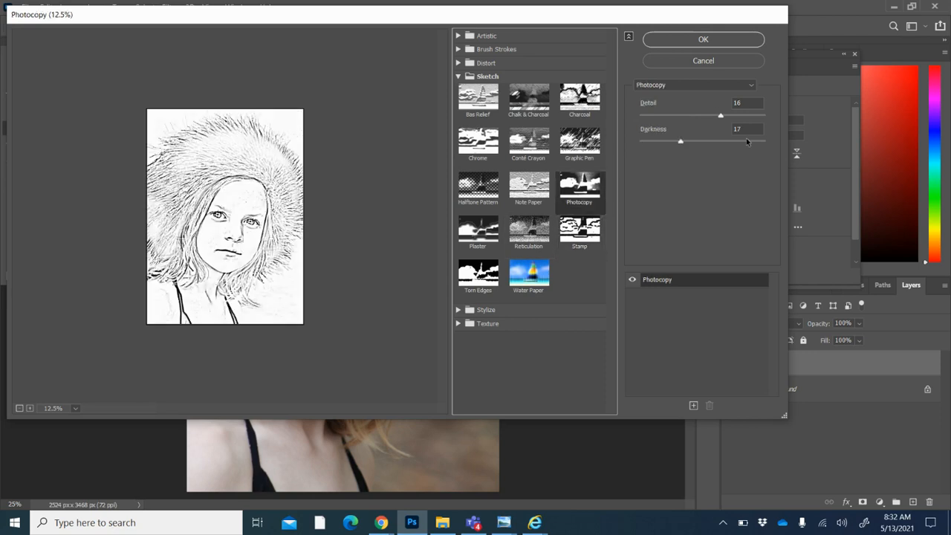
{"action": "left_click", "coordinate": [724, 118]}
{"action": "left_click_drag", "start_coordinate": [725, 115], "coordinate": [737, 117]}
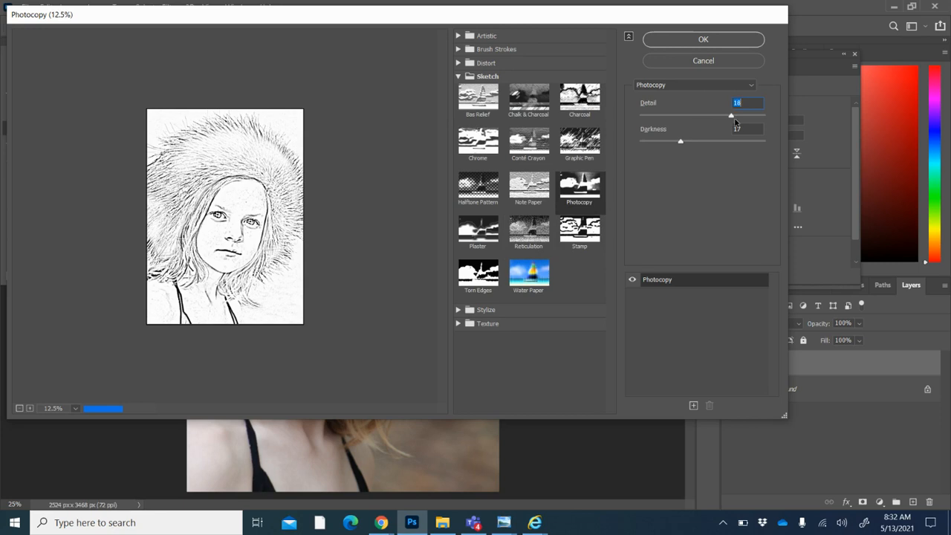
{"action": "left_click_drag", "start_coordinate": [692, 143], "coordinate": [701, 143]}
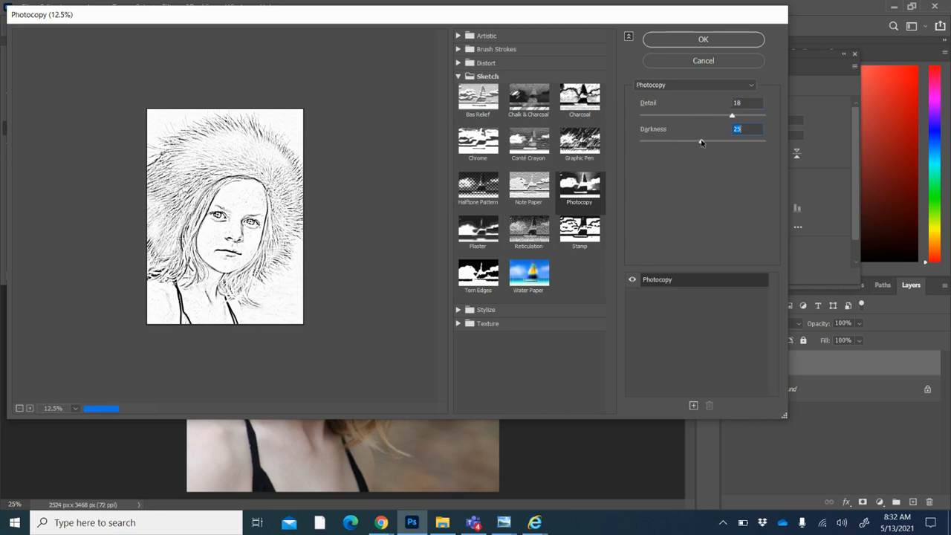
{"action": "left_click", "coordinate": [697, 41]}
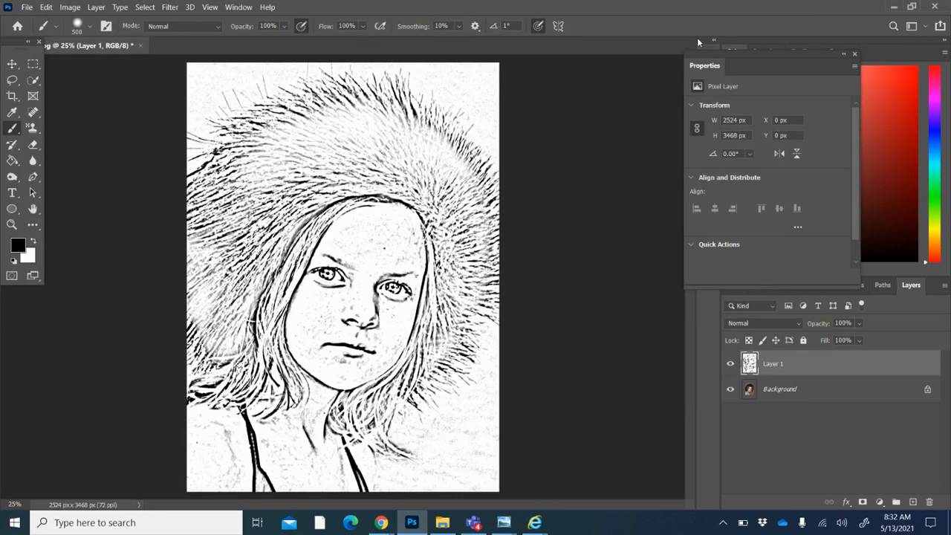
Step: Hide and show Layer 1 to compare the photocopy effect with the original photo
{"action": "right_click", "coordinate": [732, 363]}
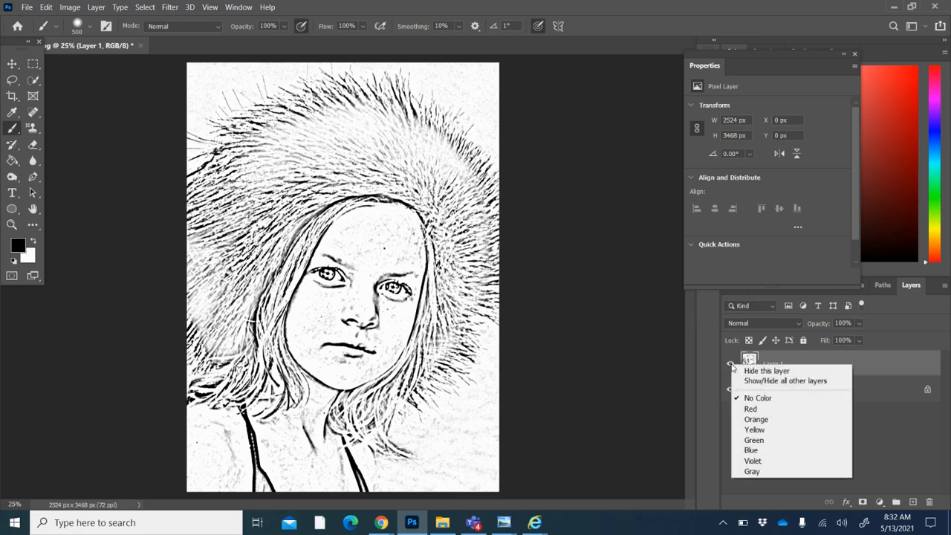
{"action": "left_click", "coordinate": [732, 364]}
{"action": "left_click", "coordinate": [732, 364]}
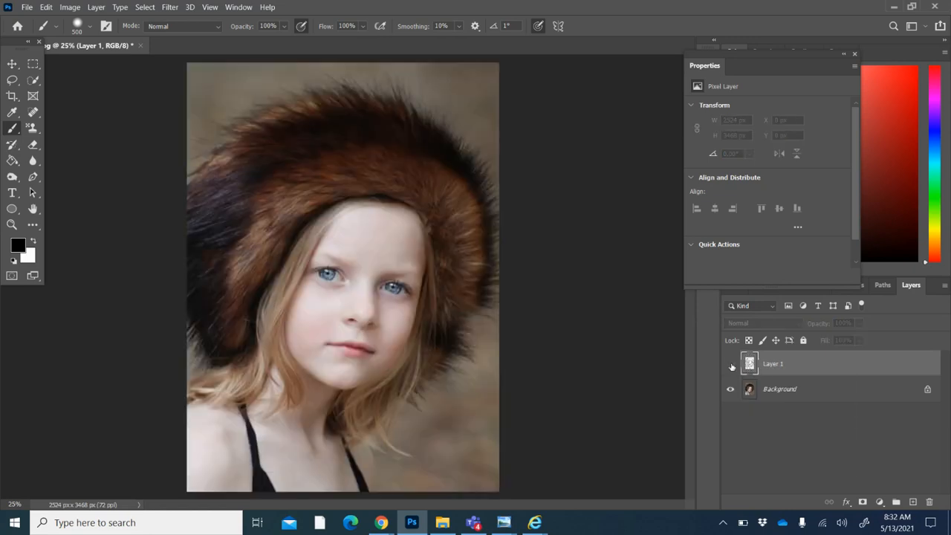
{"action": "left_click", "coordinate": [731, 364]}
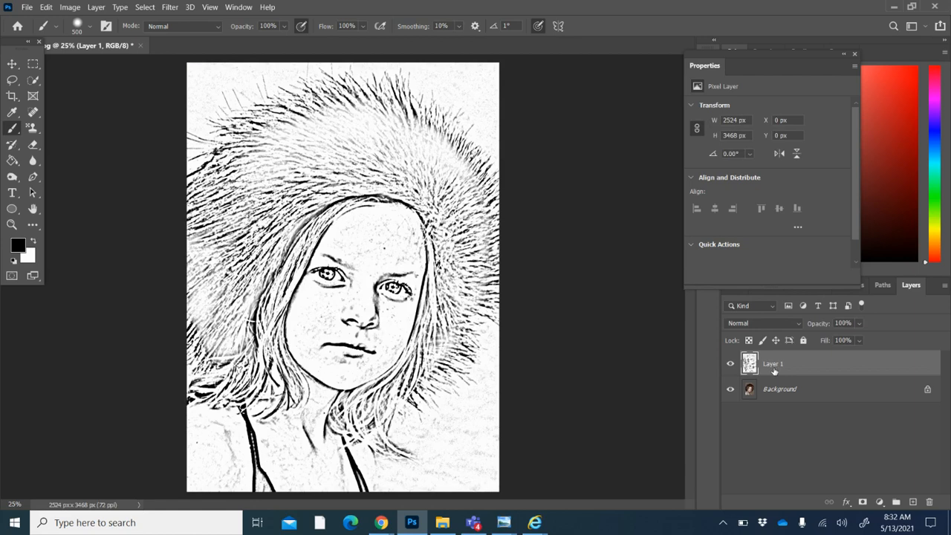
Step: Set Layer 1's blend mode to Soft Light and its opacity to 64%
{"action": "left_click", "coordinate": [777, 324]}
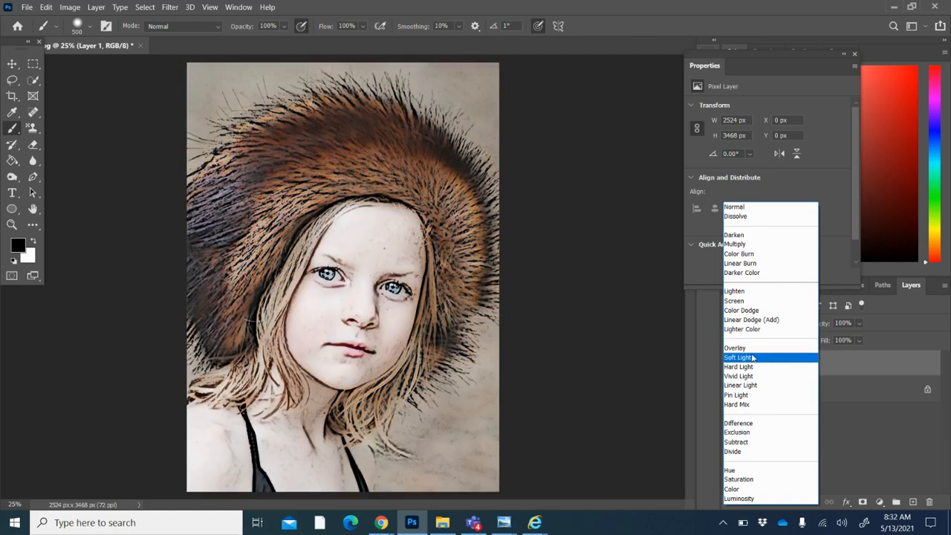
{"action": "left_click", "coordinate": [752, 360]}
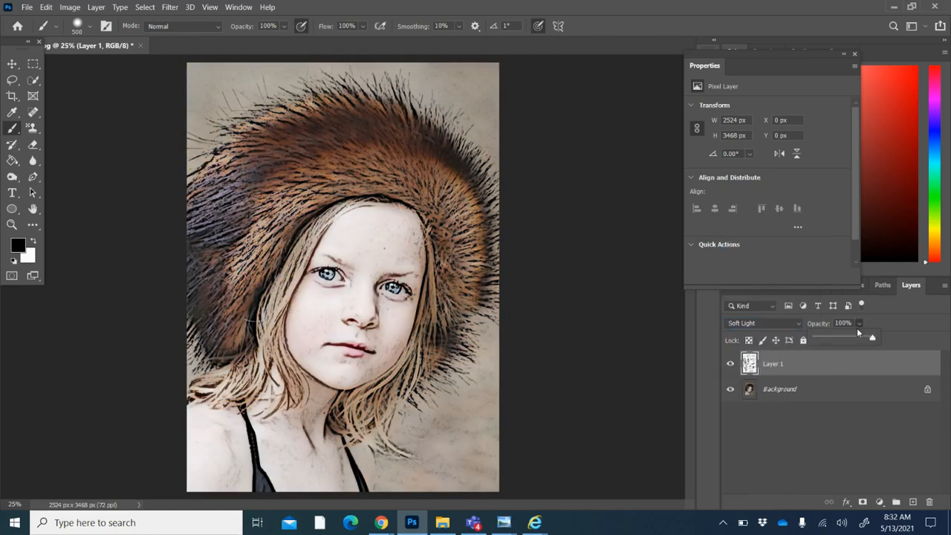
{"action": "left_click_drag", "start_coordinate": [859, 325], "coordinate": [852, 341]}
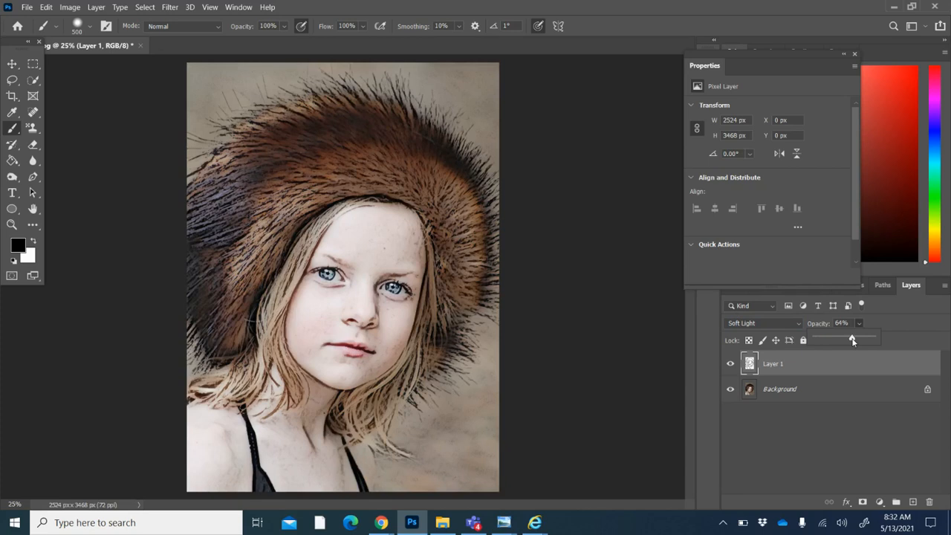
Step: Duplicate the Background layer directly beneath the photocopy layer
{"action": "left_click", "coordinate": [834, 394]}
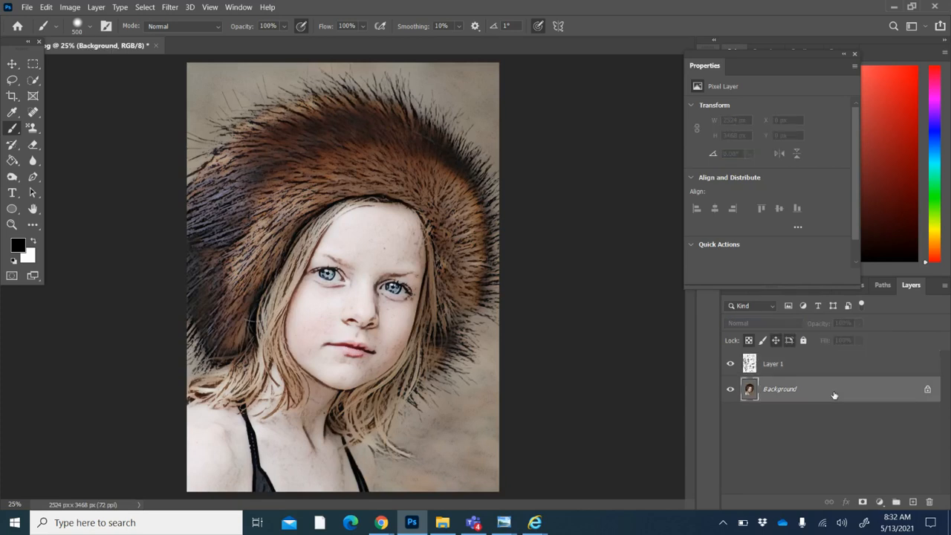
{"action": "key", "text": "ctrl+j"}
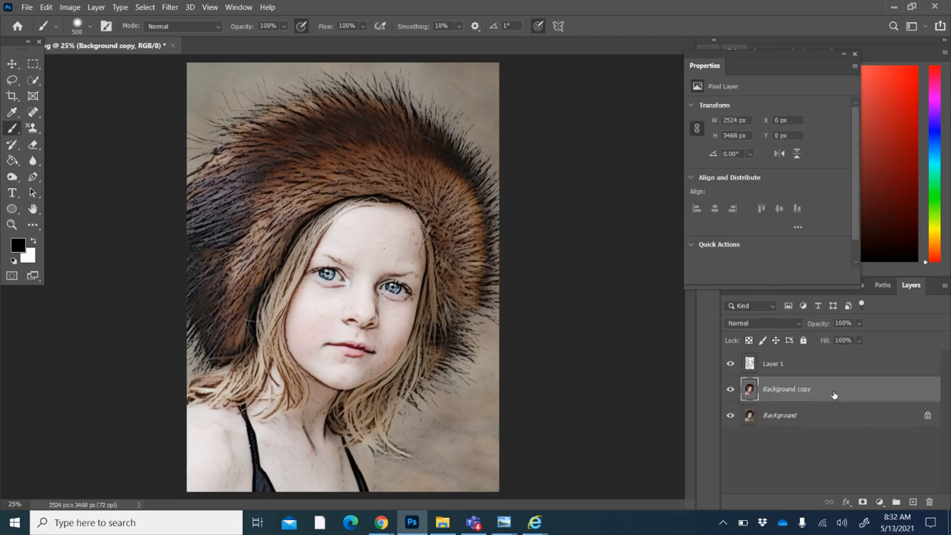
Step: Move the Background copy layer above Layer 1 and choose the Rough Pastels artistic filter for it in the Filter Gallery
{"action": "left_click_drag", "start_coordinate": [834, 393], "coordinate": [833, 363]}
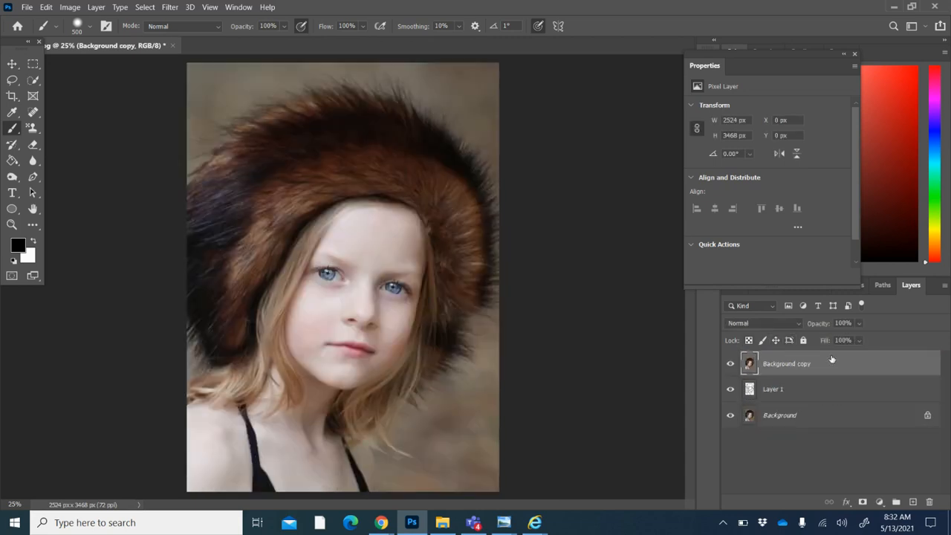
{"action": "left_click", "coordinate": [169, 6]}
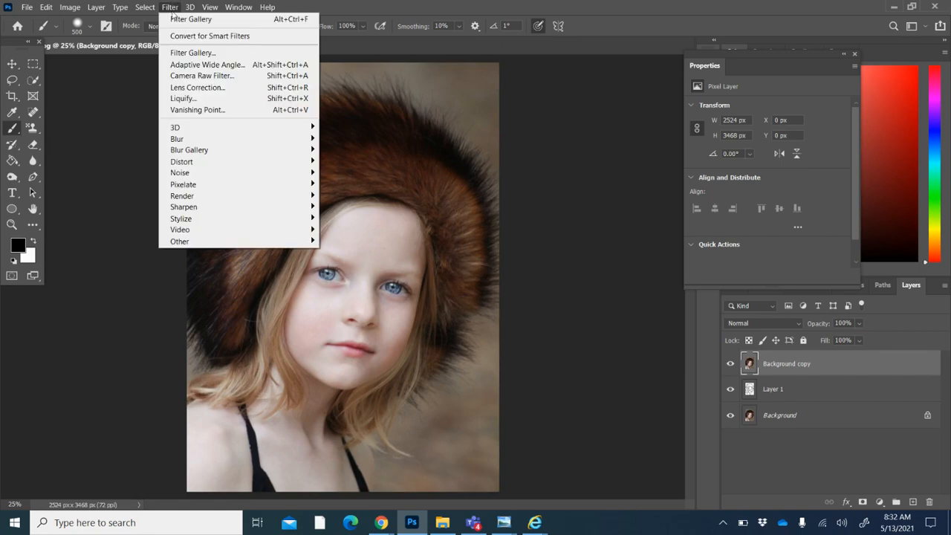
{"action": "left_click", "coordinate": [183, 53]}
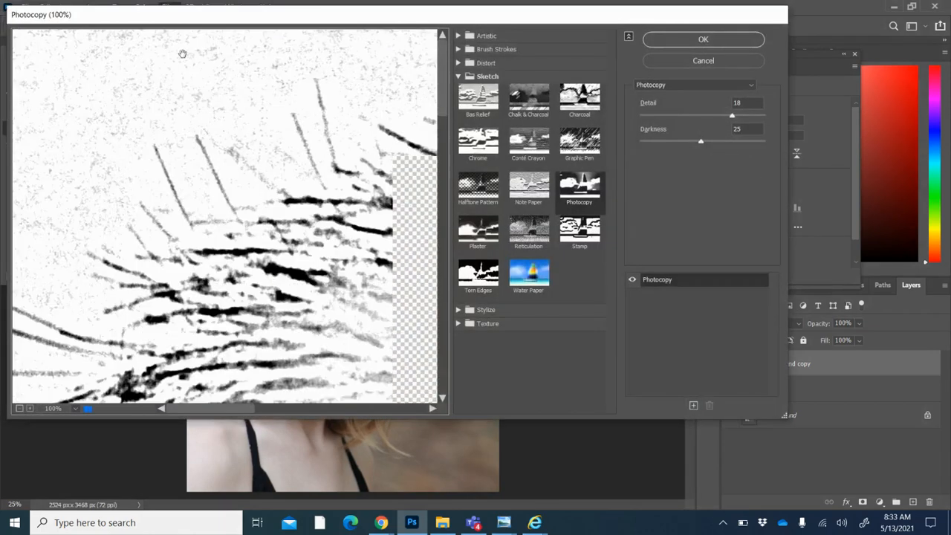
{"action": "left_click", "coordinate": [458, 75]}
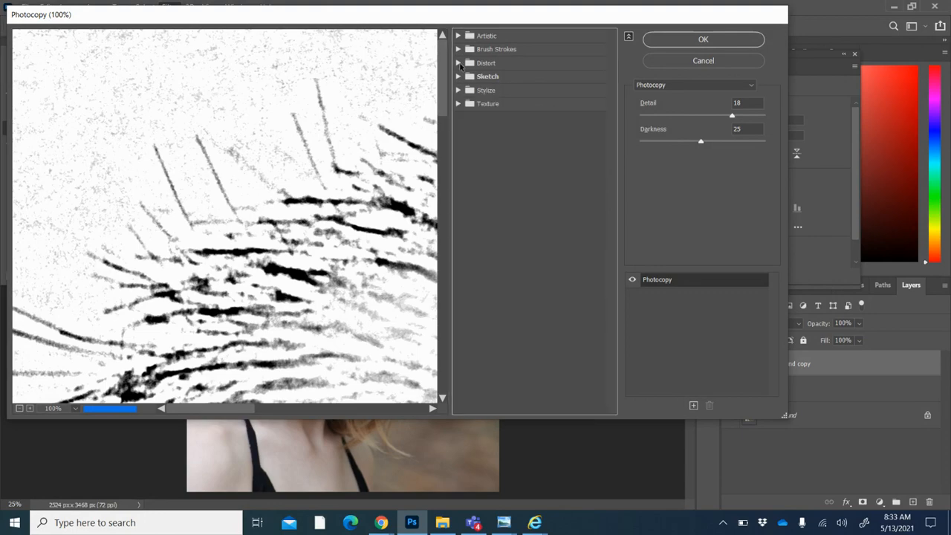
{"action": "left_click", "coordinate": [457, 36]}
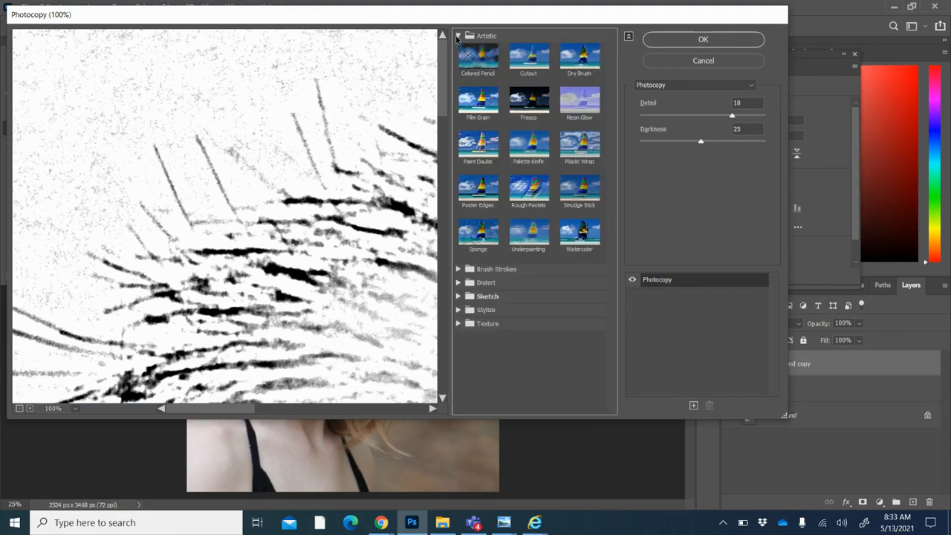
{"action": "left_click", "coordinate": [20, 408]}
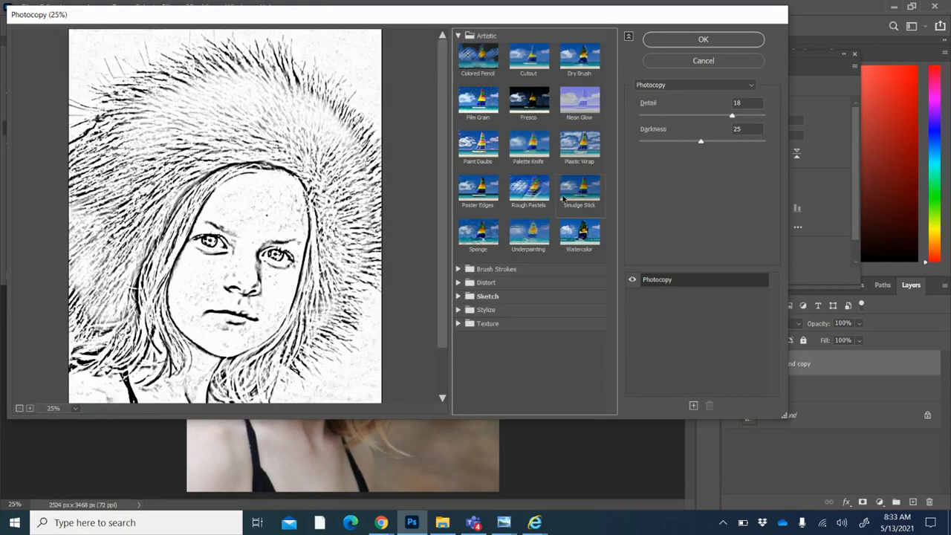
{"action": "left_click", "coordinate": [545, 194]}
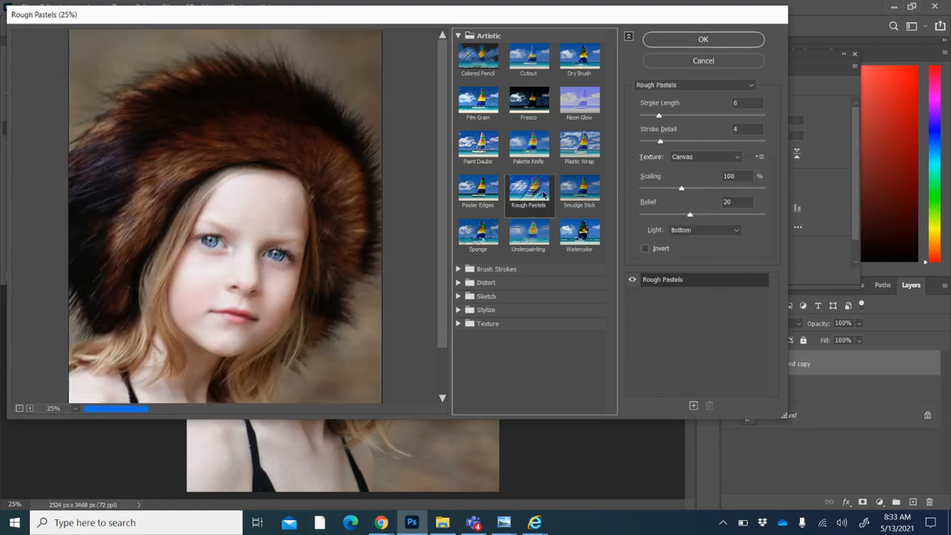
Step: Apply Rough Pastels with Stroke Length 24, Stroke Detail 19, Scaling 59% and Relief 31 to the Background copy layer
{"action": "left_click", "coordinate": [715, 116]}
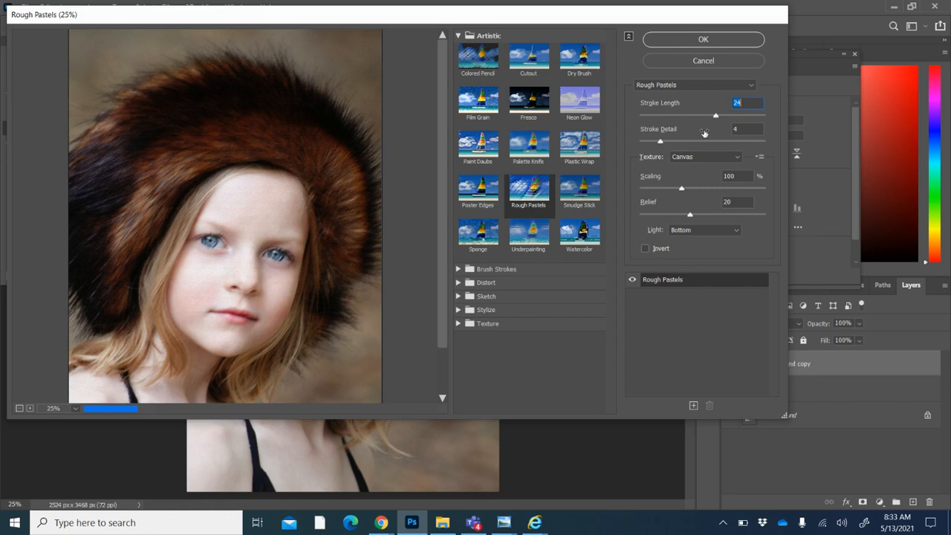
{"action": "left_click", "coordinate": [717, 141]}
{"action": "left_click", "coordinate": [748, 141]}
{"action": "left_click_drag", "start_coordinate": [681, 188], "coordinate": [647, 193]}
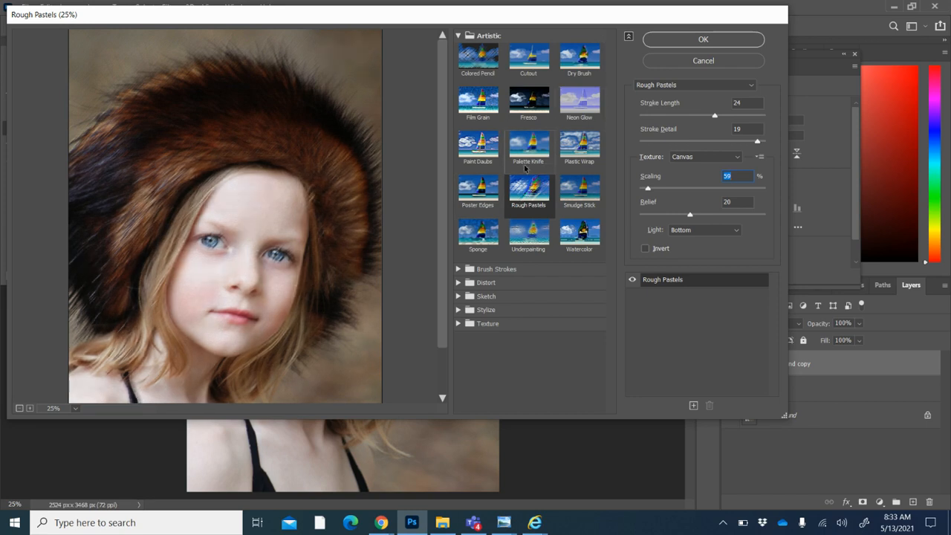
{"action": "left_click_drag", "start_coordinate": [706, 217], "coordinate": [715, 215]}
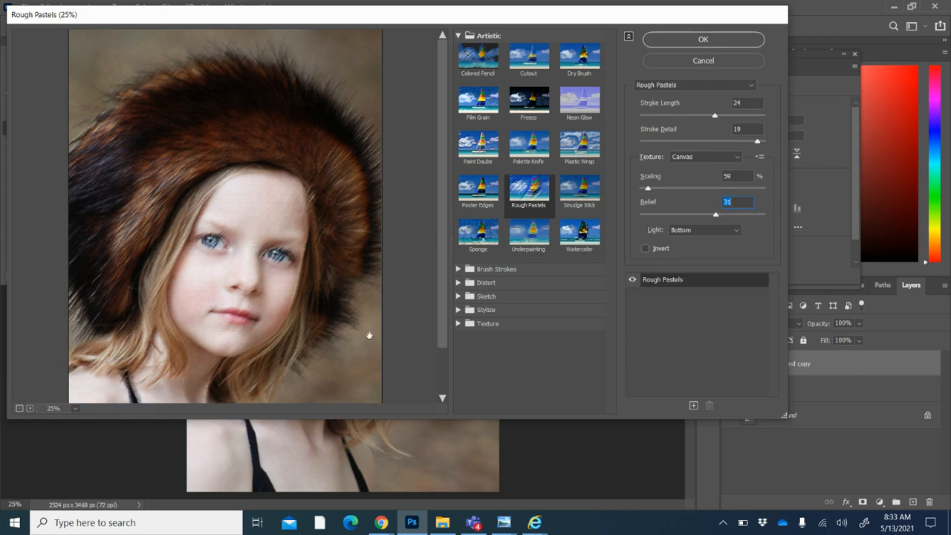
{"action": "left_click", "coordinate": [717, 38]}
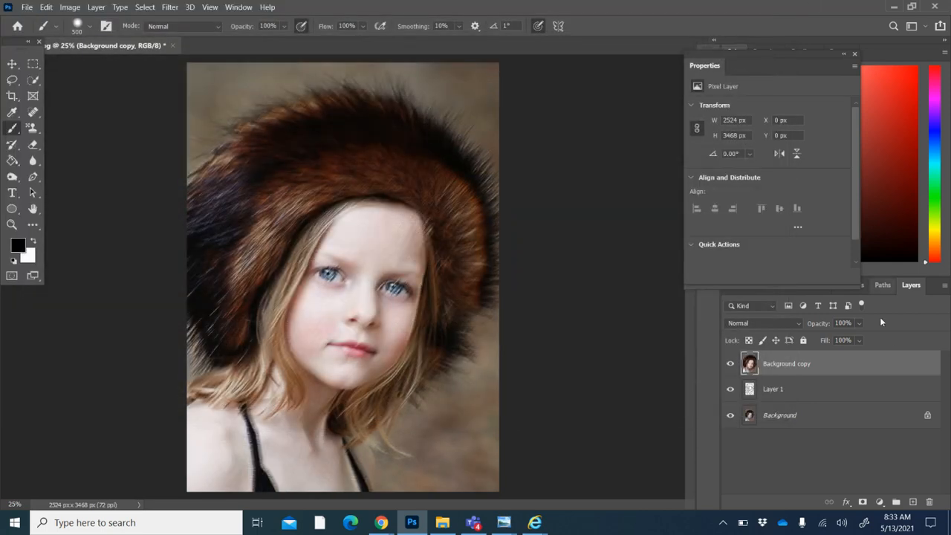
Step: Set the Background copy layer's blend mode to Overlay, and hide and show the layer to compare the effect
{"action": "left_click", "coordinate": [780, 322]}
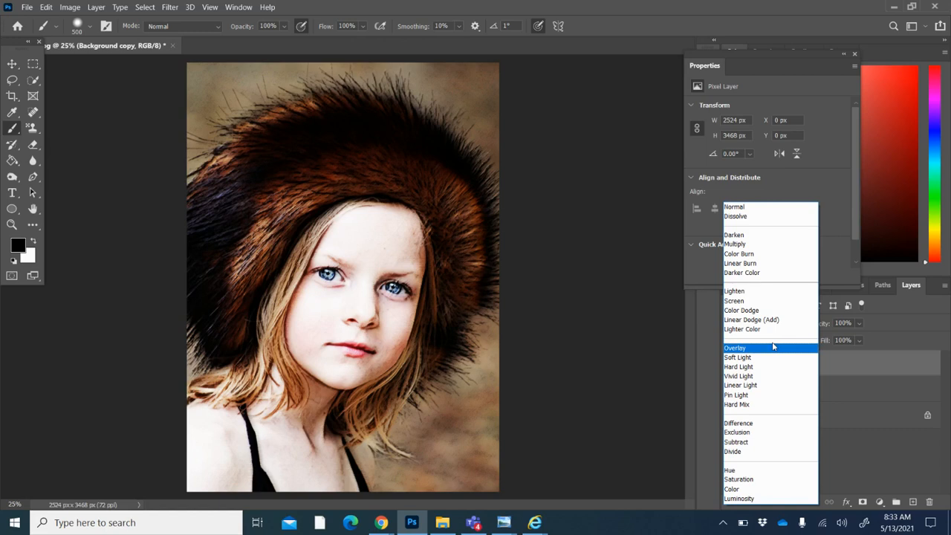
{"action": "left_click", "coordinate": [772, 347]}
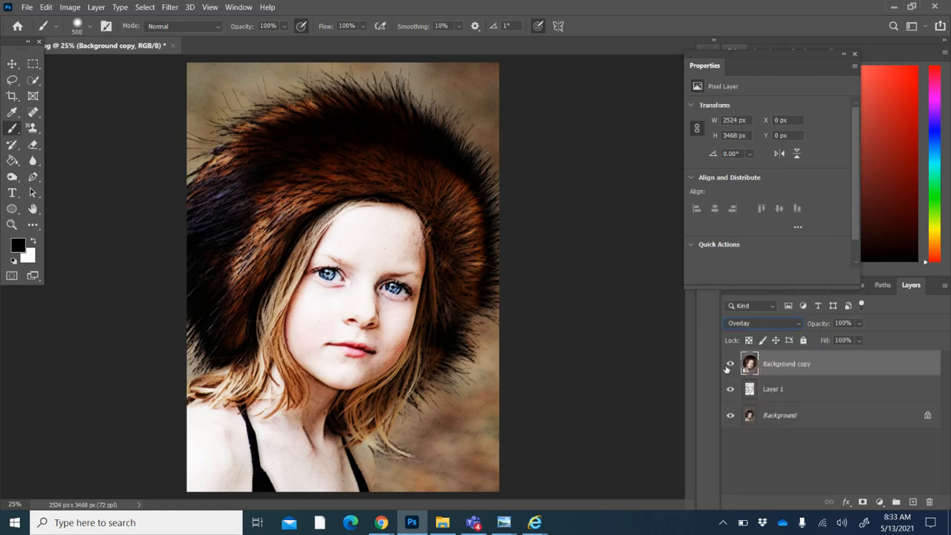
{"action": "left_click", "coordinate": [731, 363]}
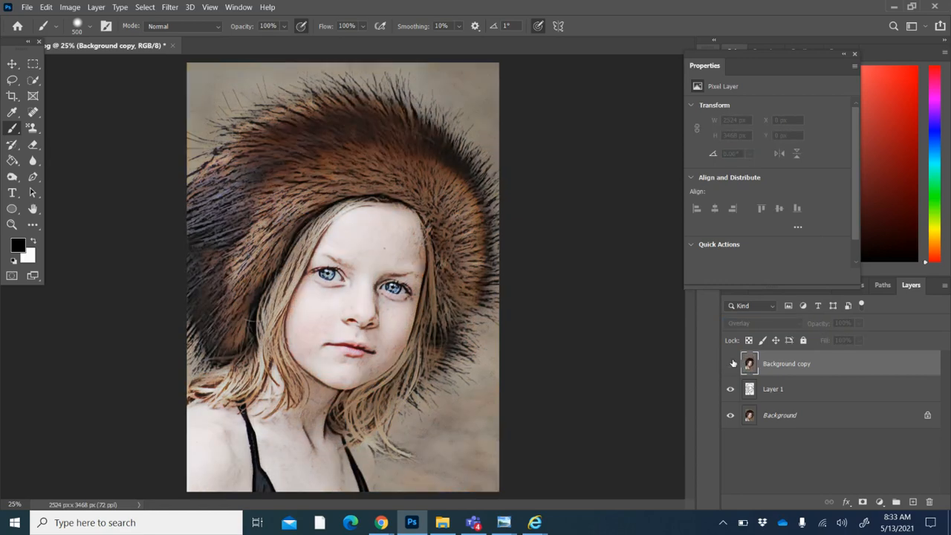
{"action": "left_click", "coordinate": [731, 363]}
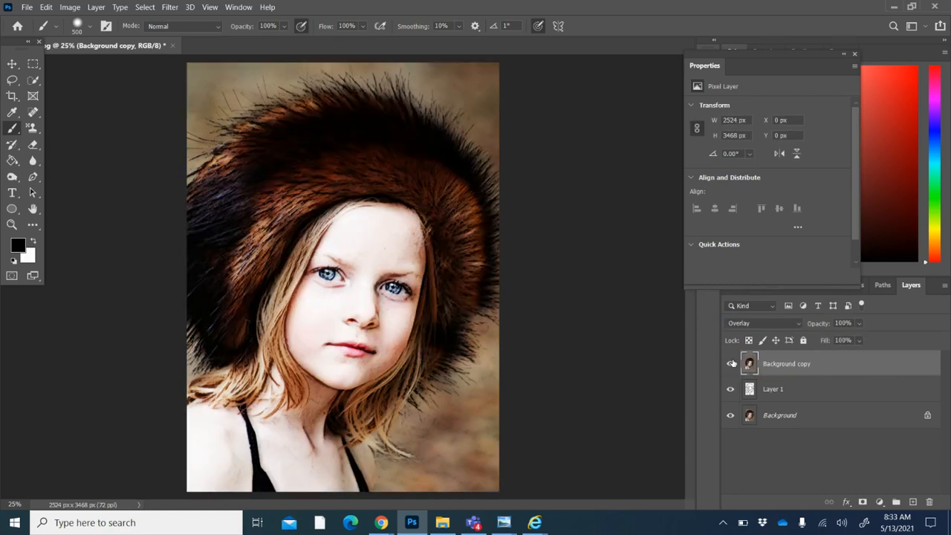
{"action": "left_click", "coordinate": [731, 363]}
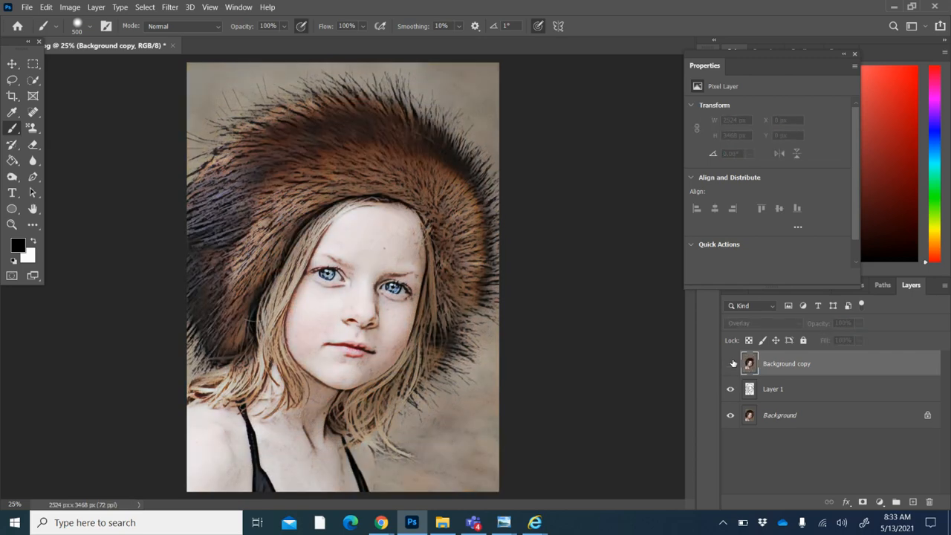
{"action": "left_click", "coordinate": [732, 363]}
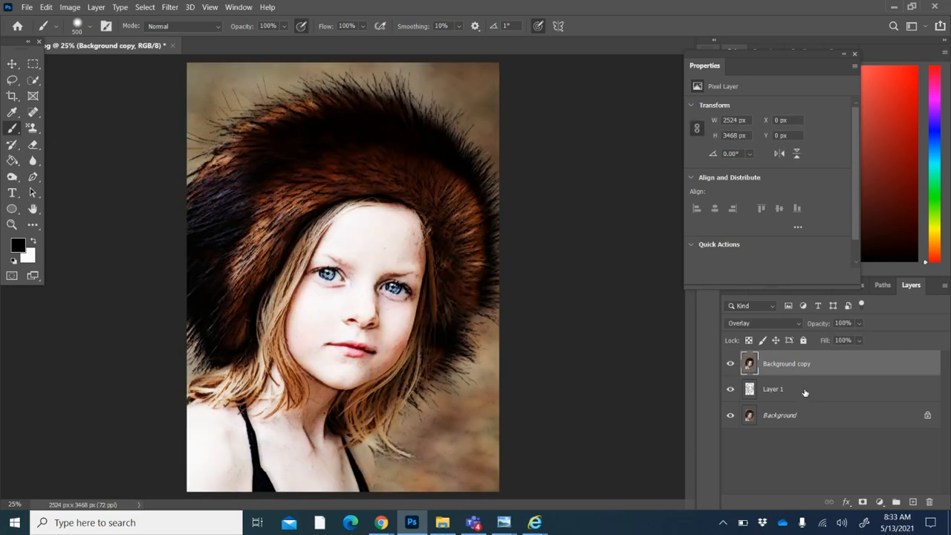
Step: Select Layer 1 and toggle its visibility to compare the image with and without the photocopy effect
{"action": "mouse_move", "coordinate": [804, 392]}
{"action": "left_mouse_down"}
{"action": "mouse_move", "coordinate": [802, 363]}
{"action": "mouse_move", "coordinate": [807, 392]}
{"action": "left_mouse_up"}
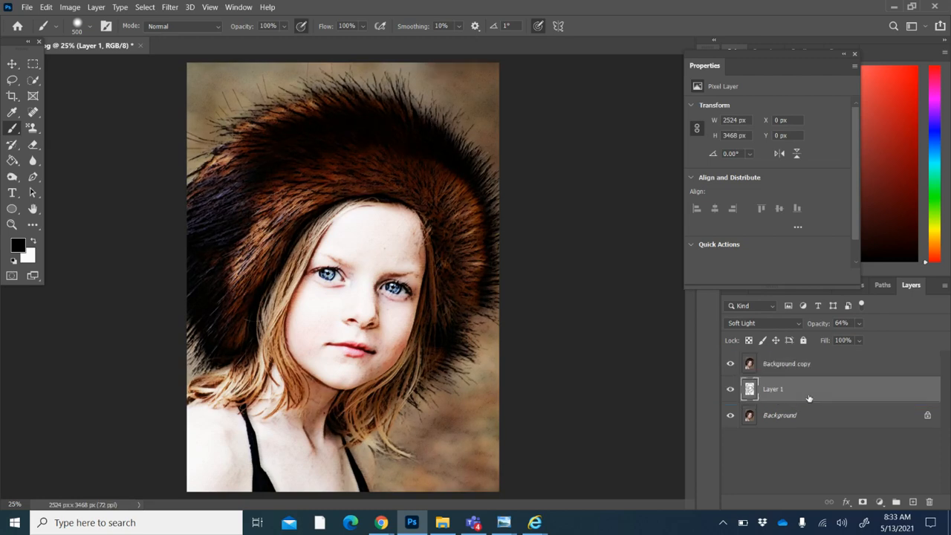
{"action": "left_click", "coordinate": [730, 388]}
{"action": "left_click", "coordinate": [730, 388]}
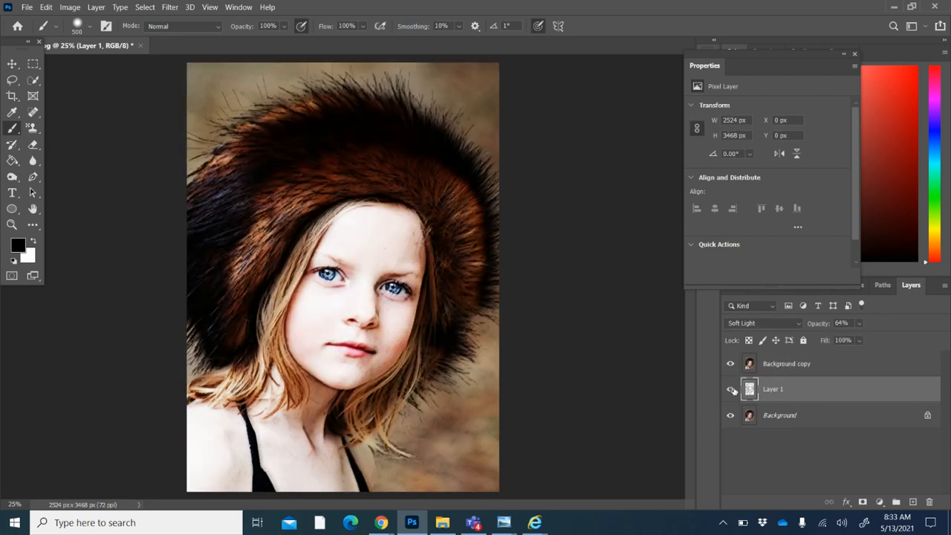